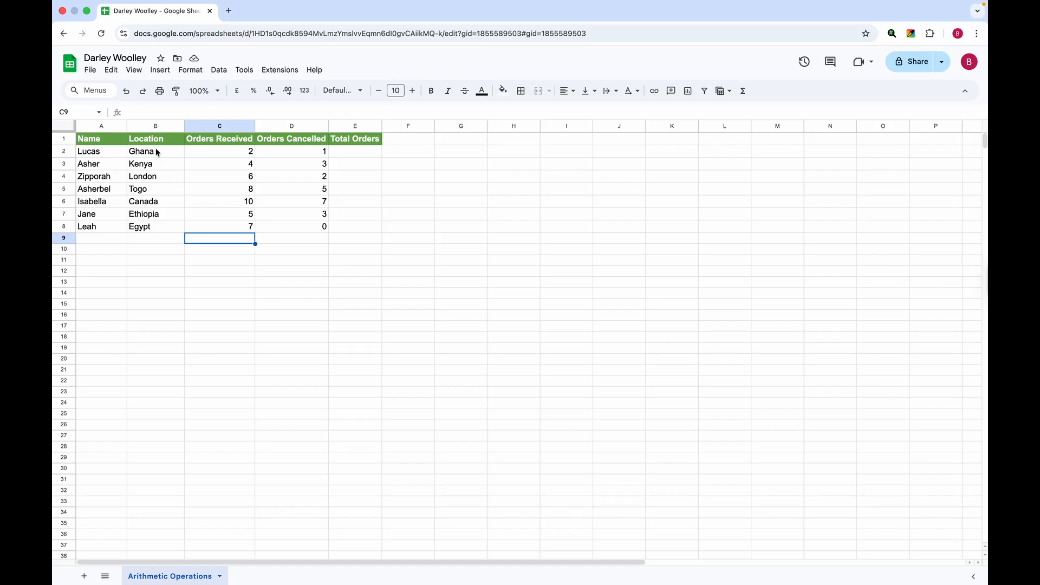
{"action": "left_click", "coordinate": [221, 142]}
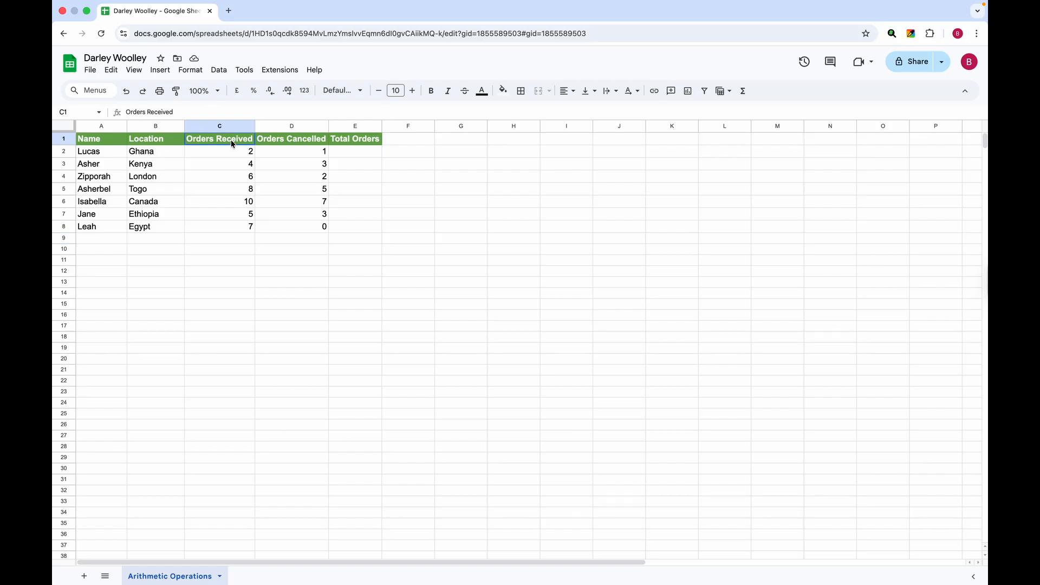
{"action": "left_click", "coordinate": [291, 143]}
{"action": "left_click", "coordinate": [353, 139]}
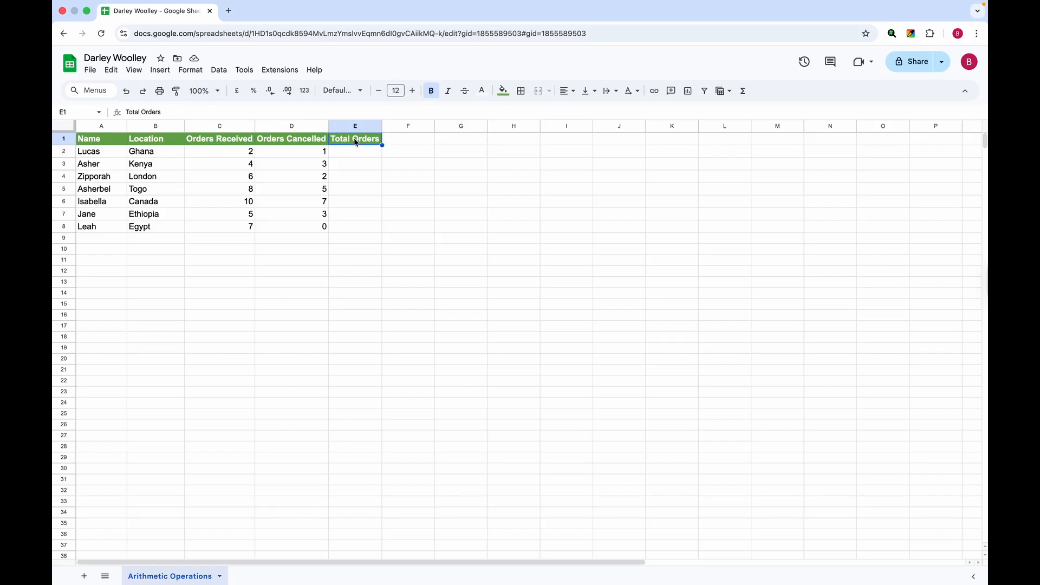
{"action": "left_click", "coordinate": [231, 217]}
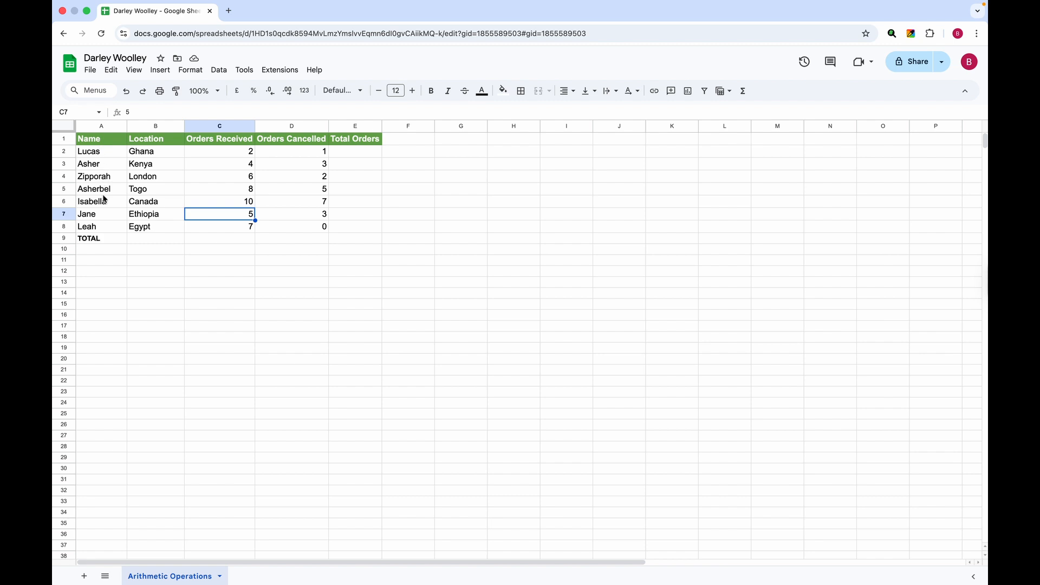
Total the Orders Received column in C9 by accepting the suggested formula =SUM(C2:C8)
{"action": "left_click", "coordinate": [213, 239]}
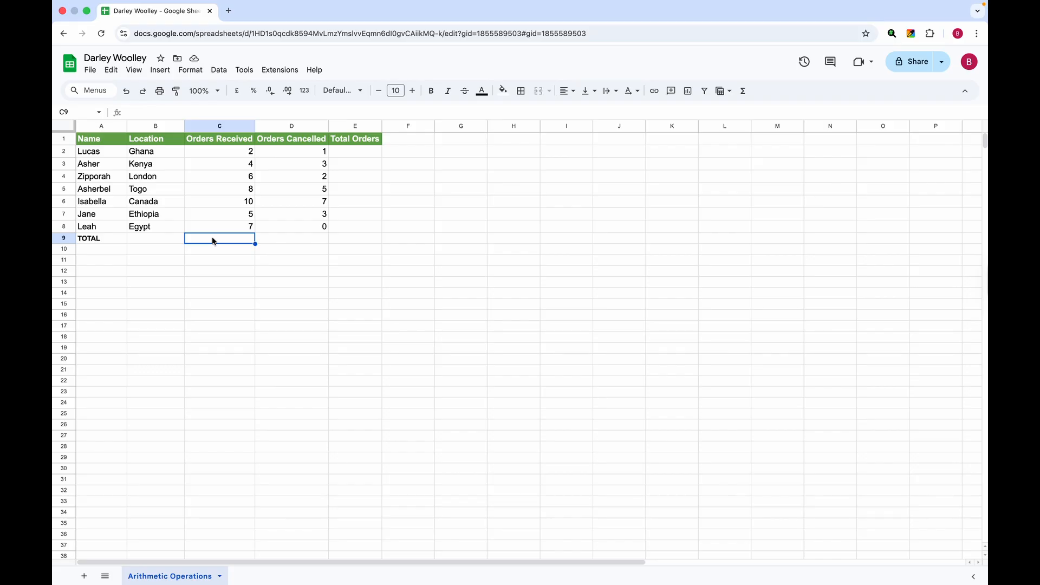
{"action": "type", "text": "="}
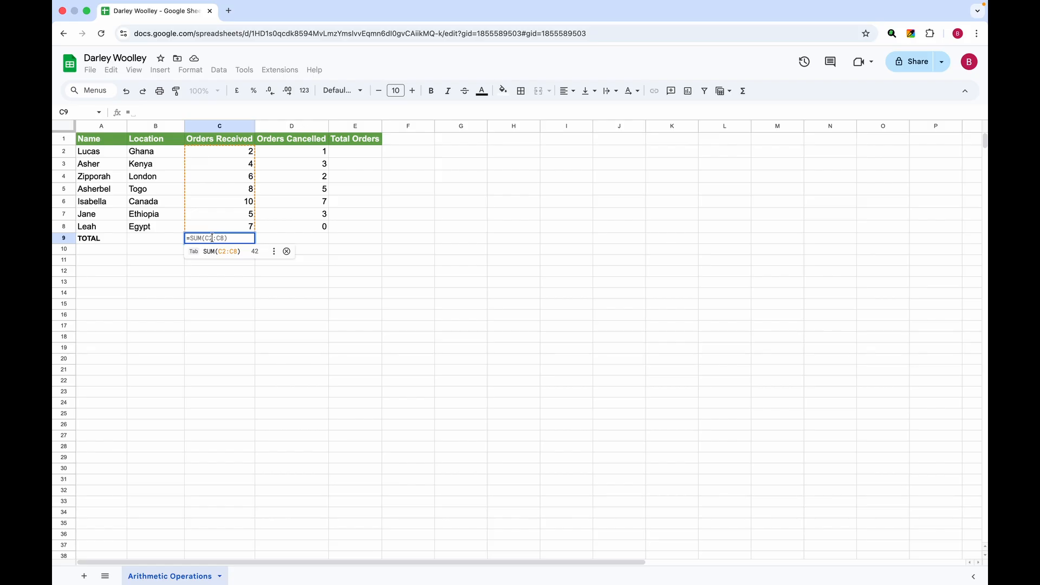
{"action": "type", "text": "s"}
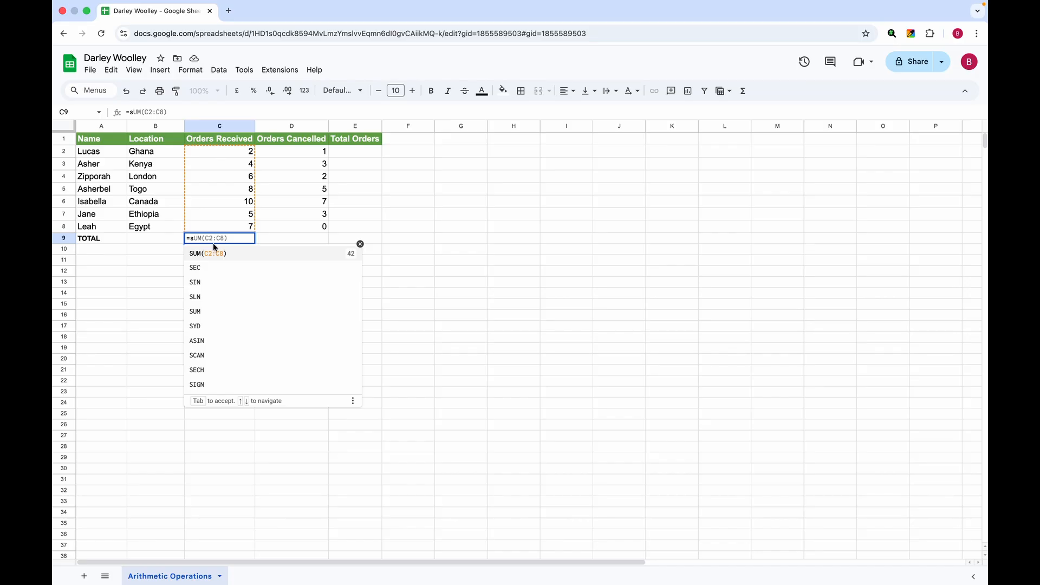
{"action": "key", "text": "Tab"}
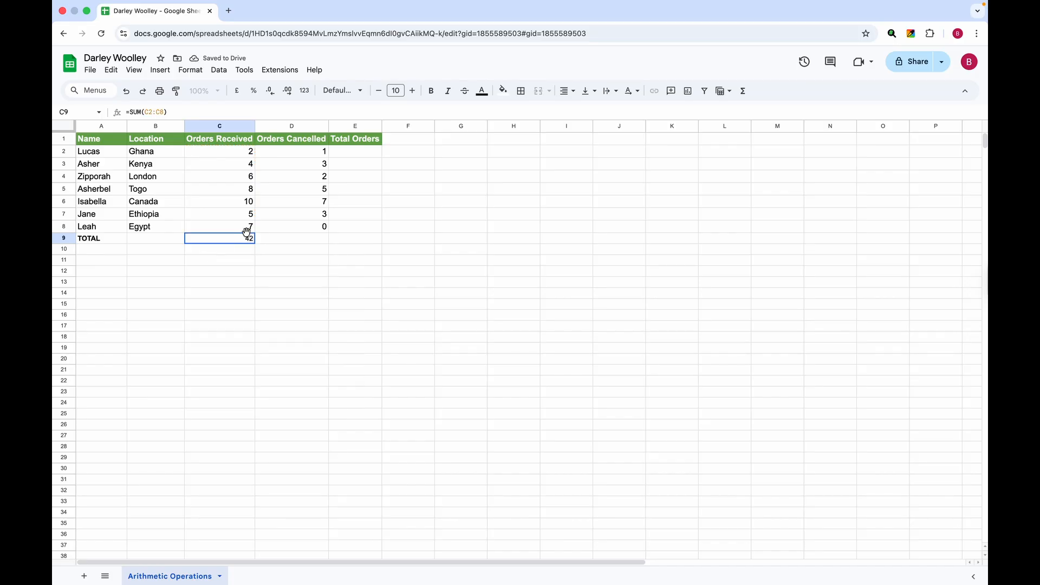
{"action": "left_click", "coordinate": [239, 149]}
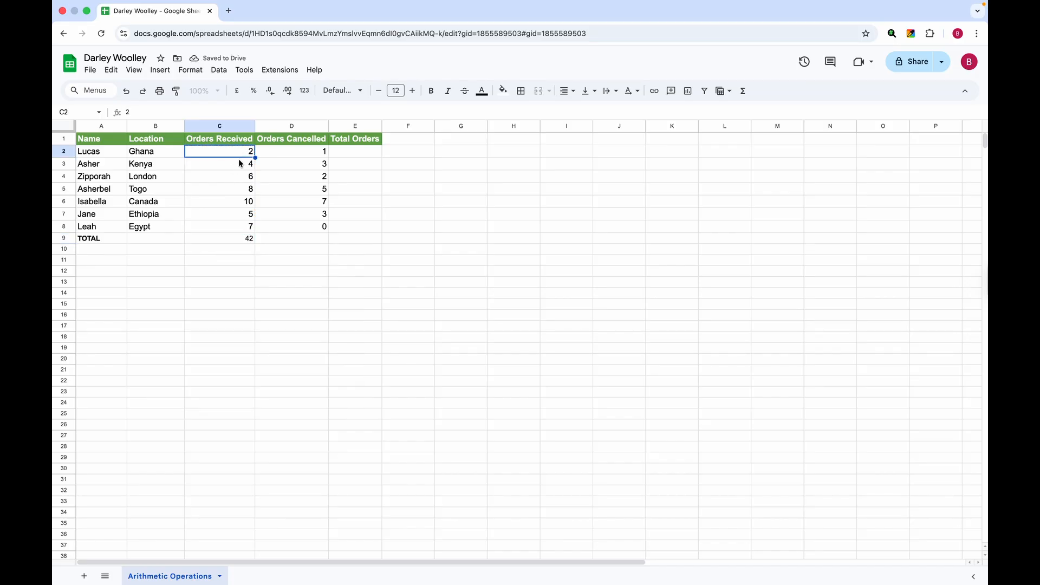
Clear C9, enter =SUM( ) with the range C2:C8 selected on the sheet, and fill the cell bright green
{"action": "left_click", "coordinate": [233, 241]}
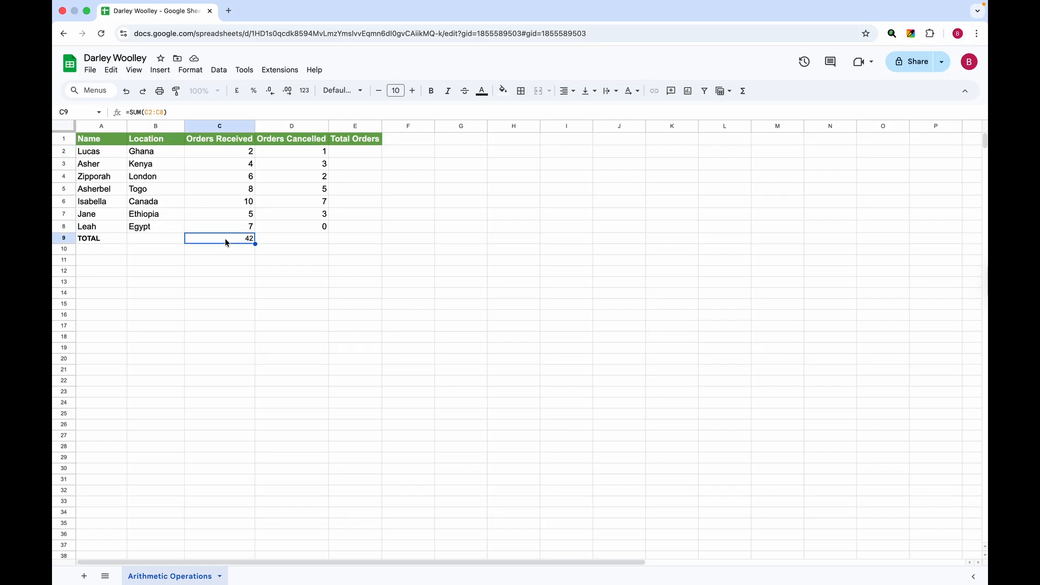
{"action": "key", "text": "Delete"}
{"action": "type", "text": "="}
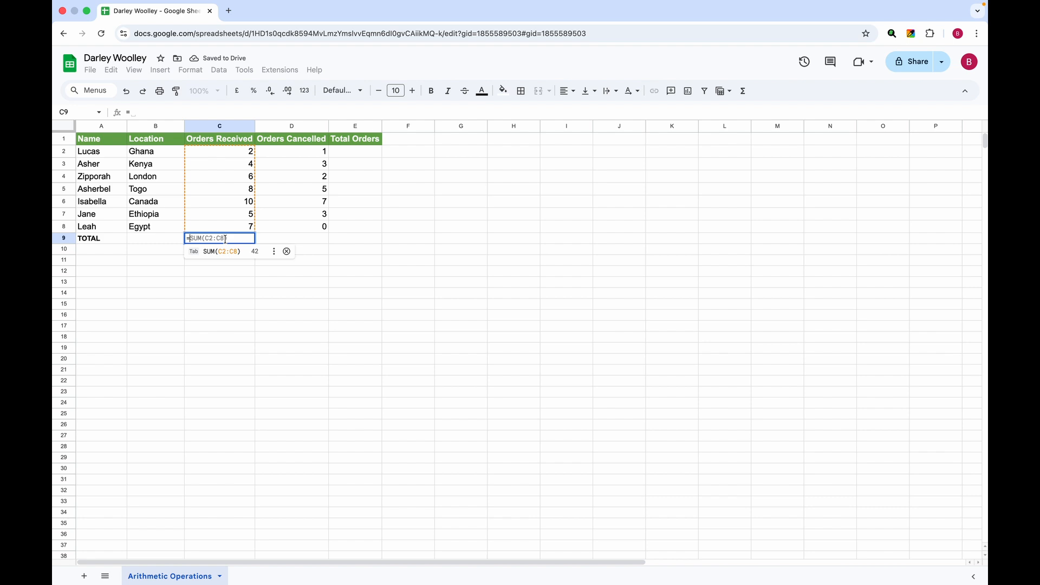
{"action": "type", "text": "Sum"}
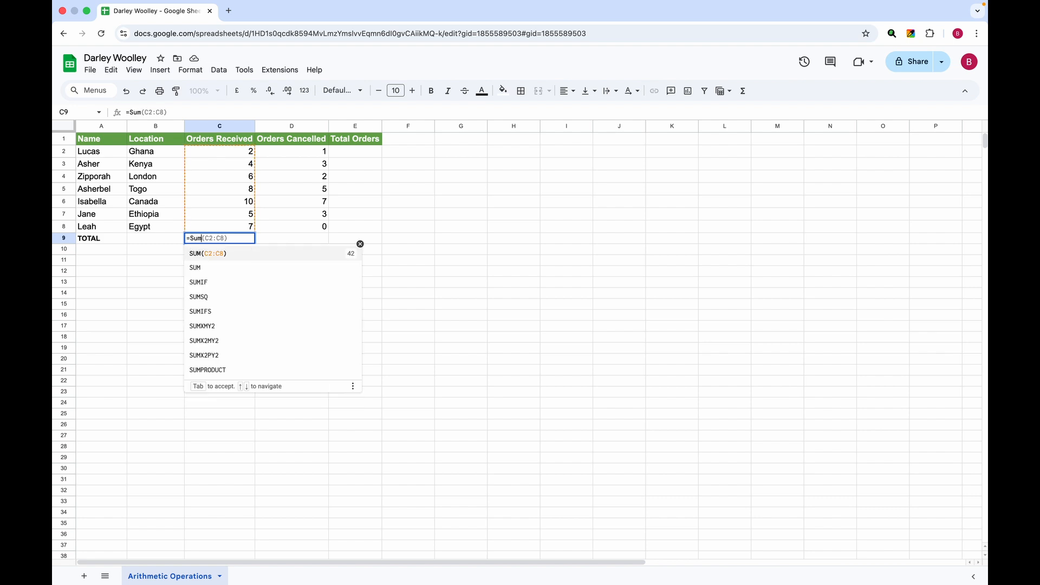
{"action": "type", "text": "("}
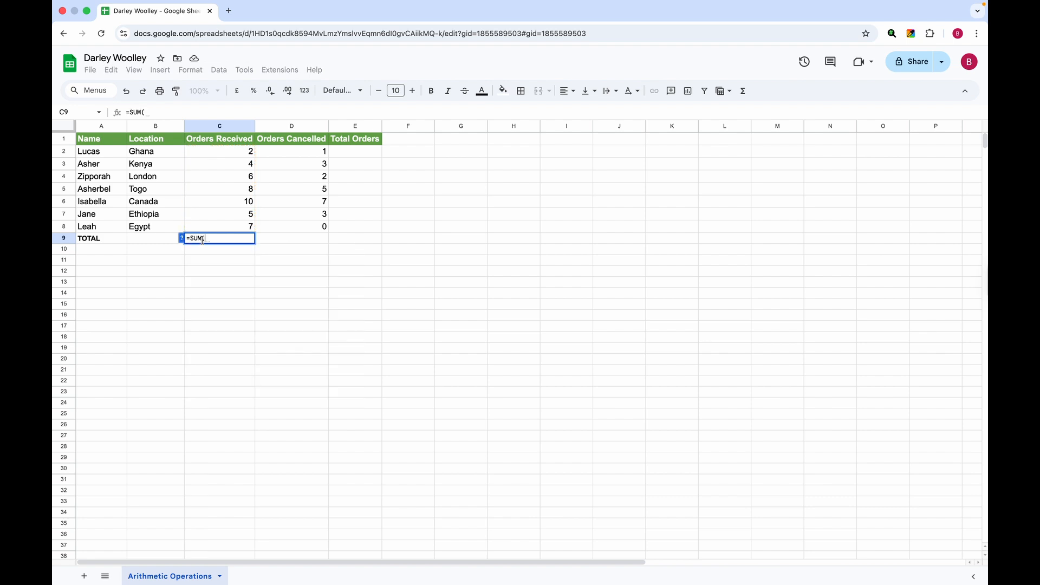
{"action": "left_click", "coordinate": [236, 154]}
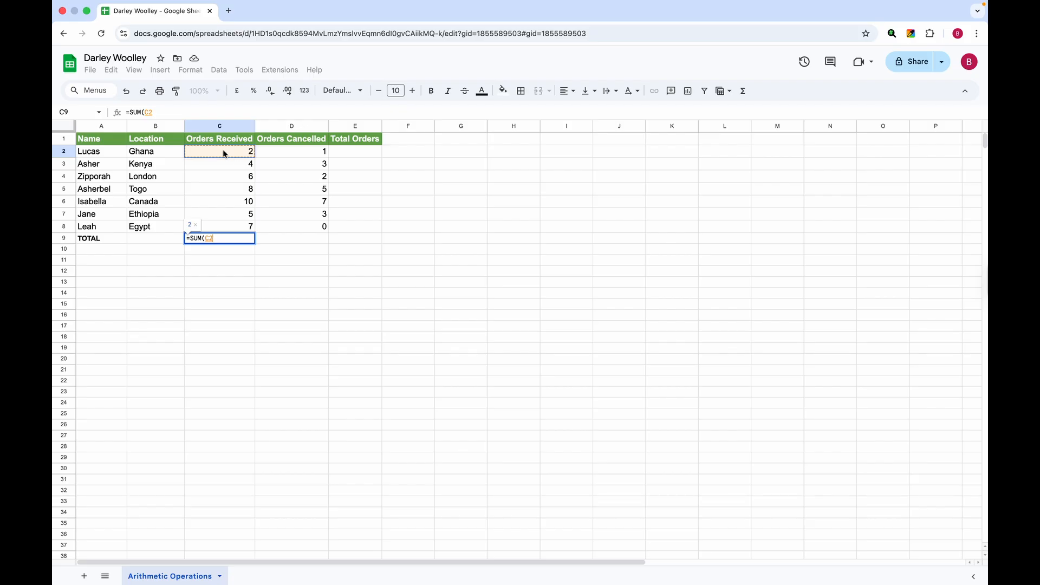
{"action": "left_click_drag", "start_coordinate": [222, 154], "coordinate": [218, 225]}
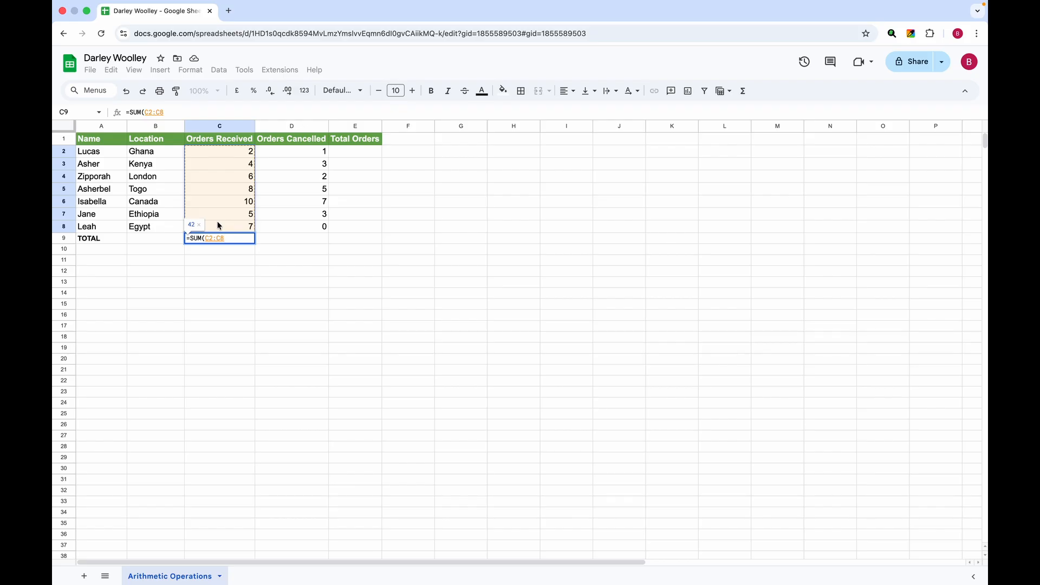
{"action": "type", "text": ")"}
{"action": "key", "text": "Return"}
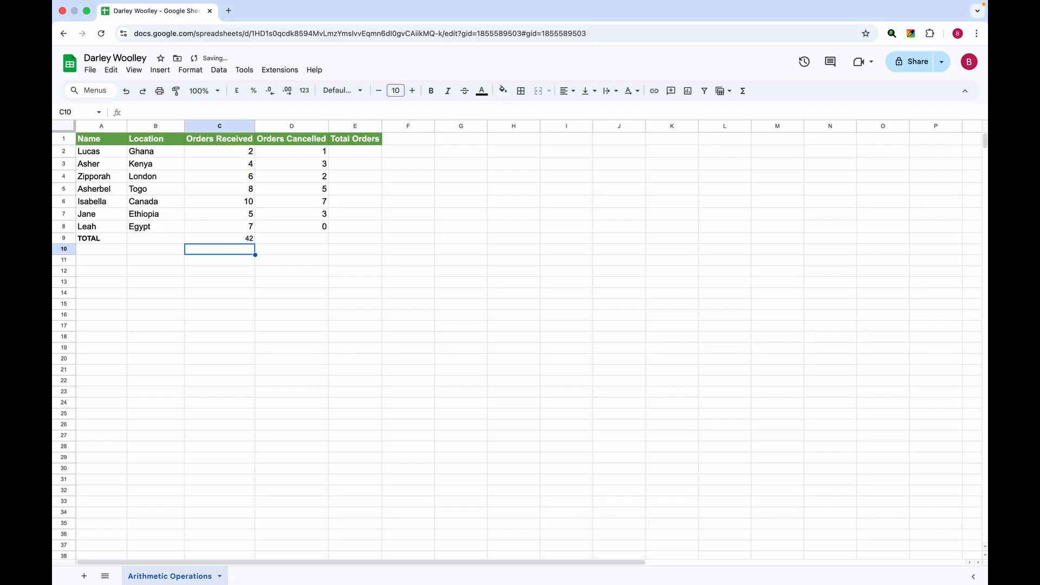
{"action": "left_click", "coordinate": [188, 236]}
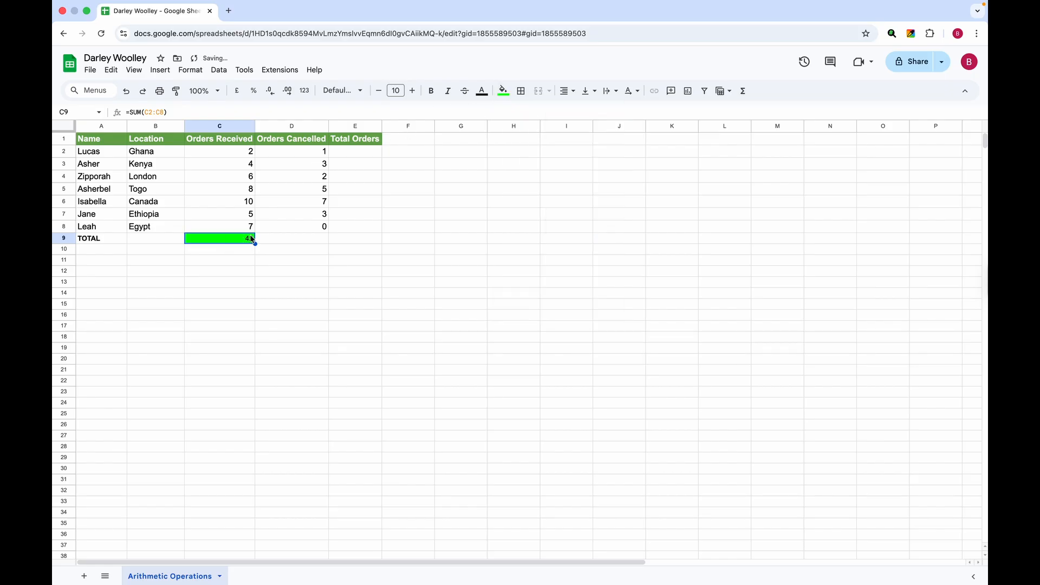
{"action": "left_click", "coordinate": [287, 237]}
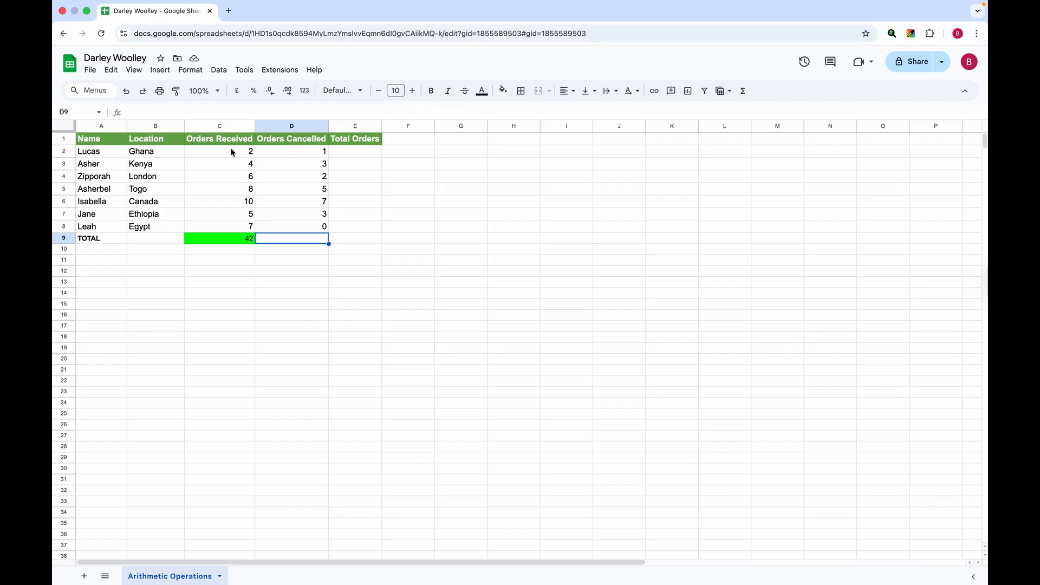
Enter the formula =C2-D2 in E2 to subtract cancelled orders from received orders
{"action": "left_click", "coordinate": [355, 157]}
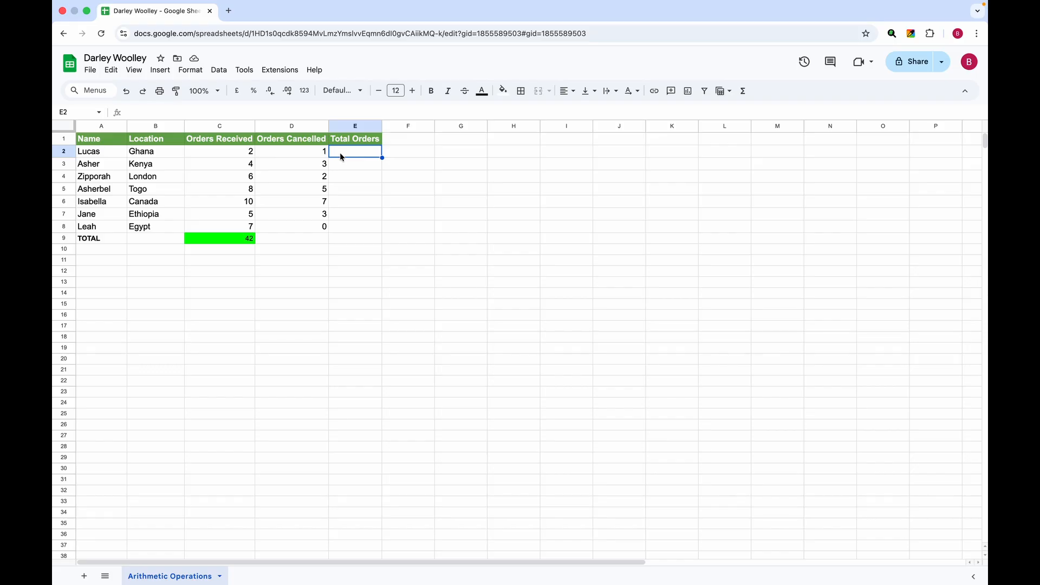
{"action": "type", "text": "="}
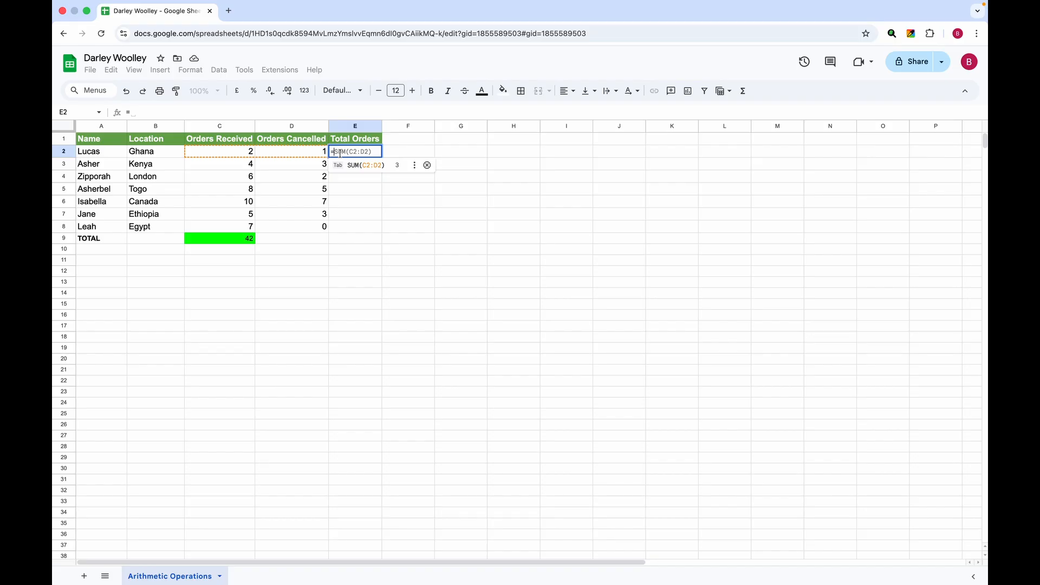
{"action": "key", "text": "Escape"}
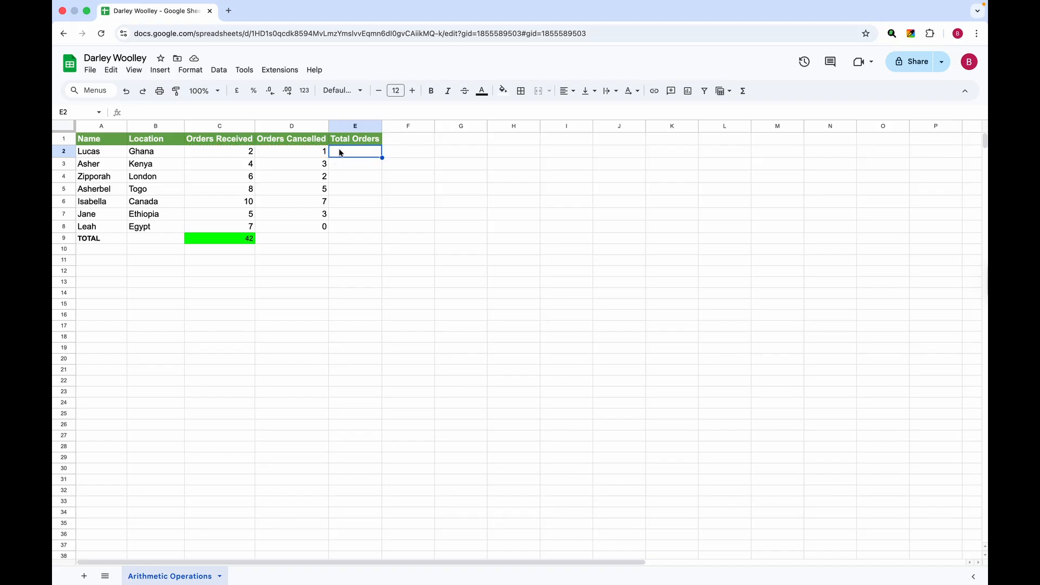
{"action": "type", "text": "="}
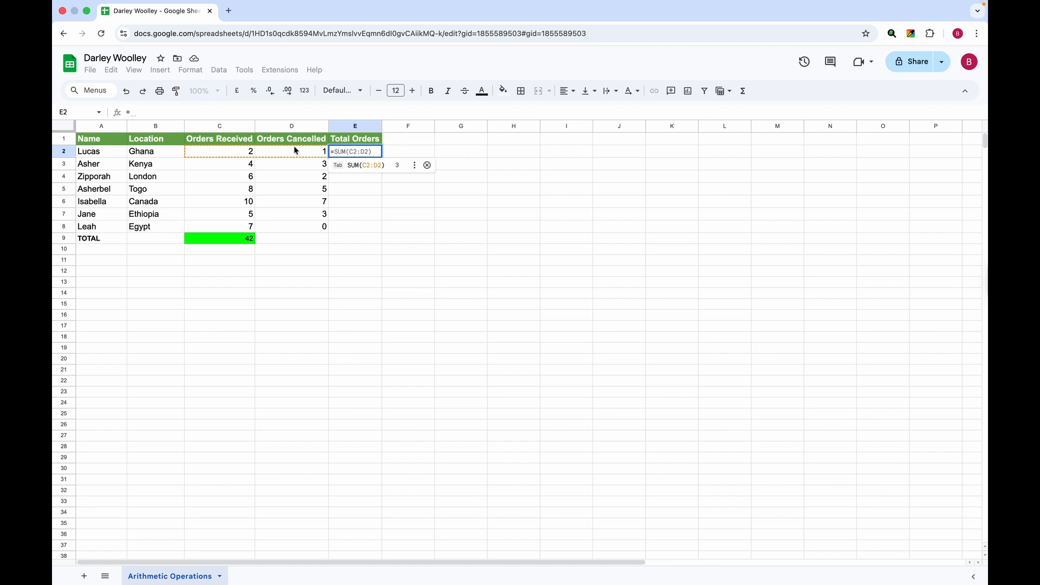
{"action": "left_click", "coordinate": [207, 151]}
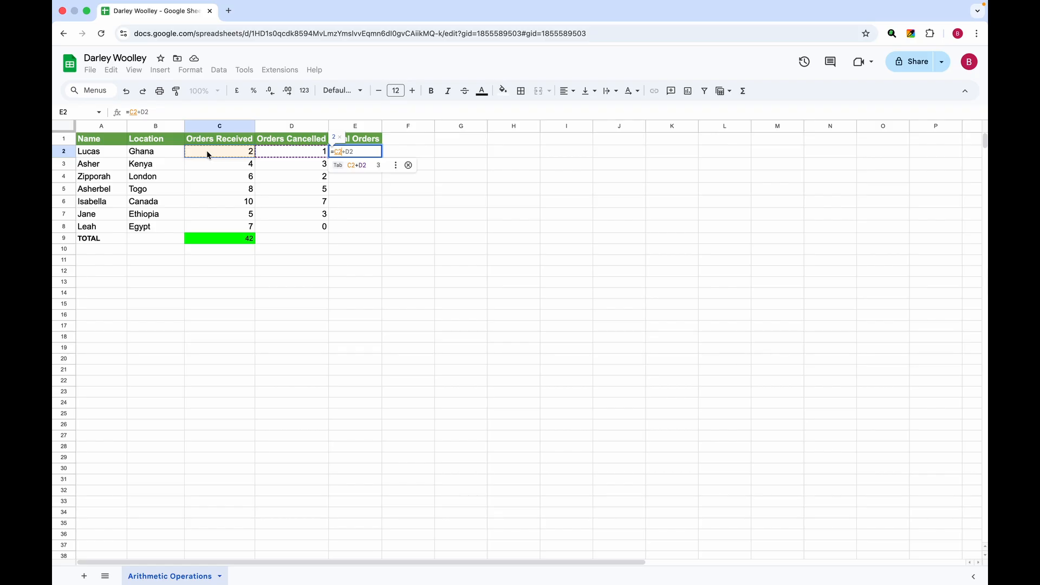
{"action": "type", "text": "-"}
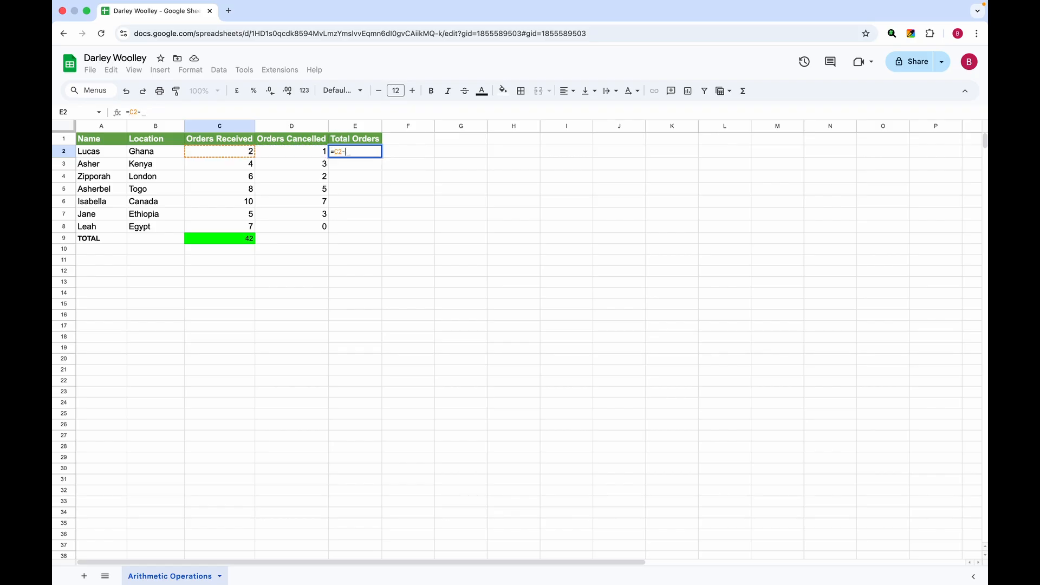
{"action": "left_click", "coordinate": [288, 150]}
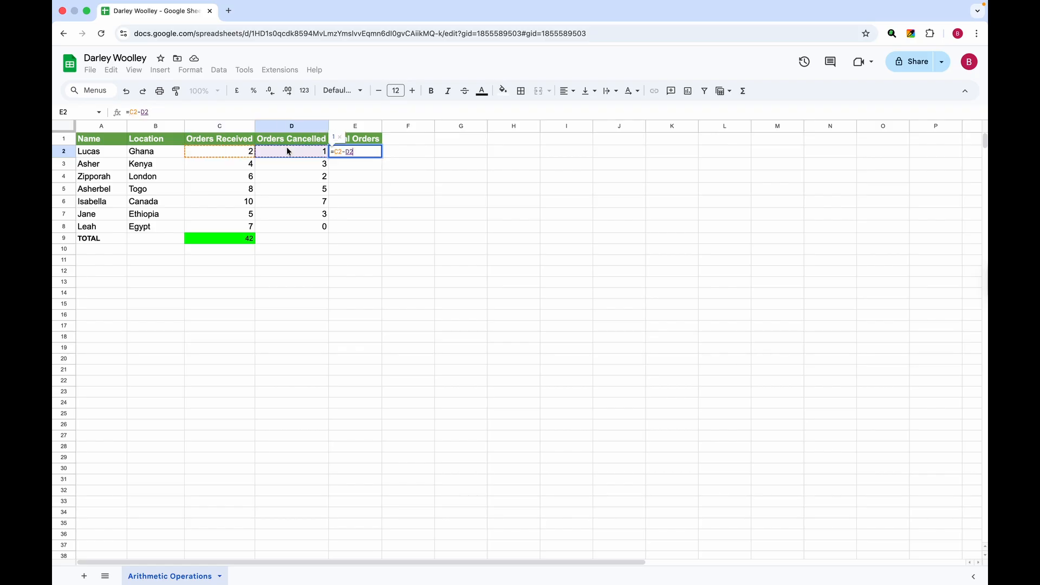
{"action": "key", "text": "Return"}
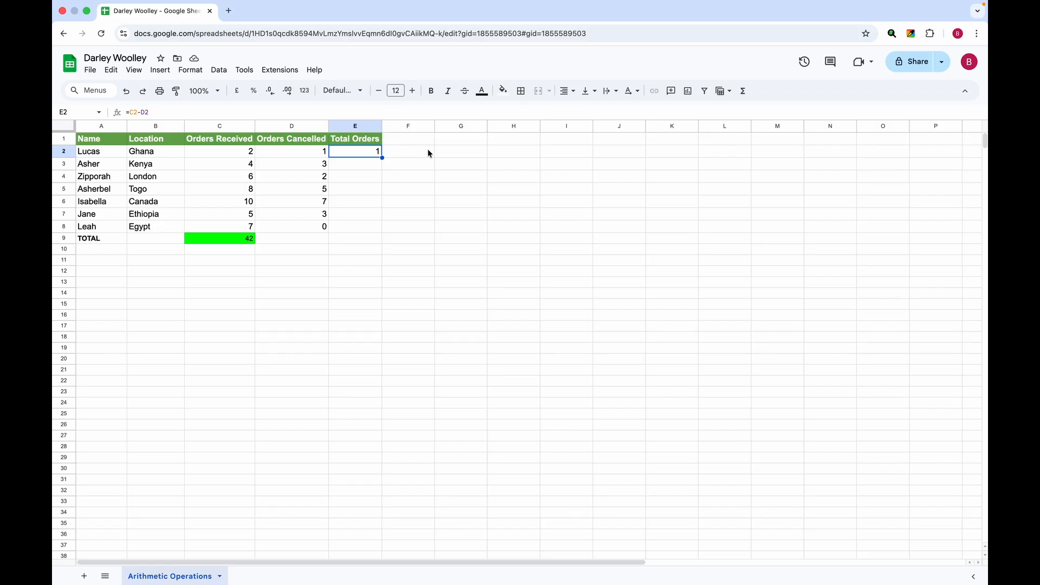
Fill the E2 formula down through E8 and shade the Total Orders cells E2:E8 yellow
{"action": "left_click", "coordinate": [368, 165]}
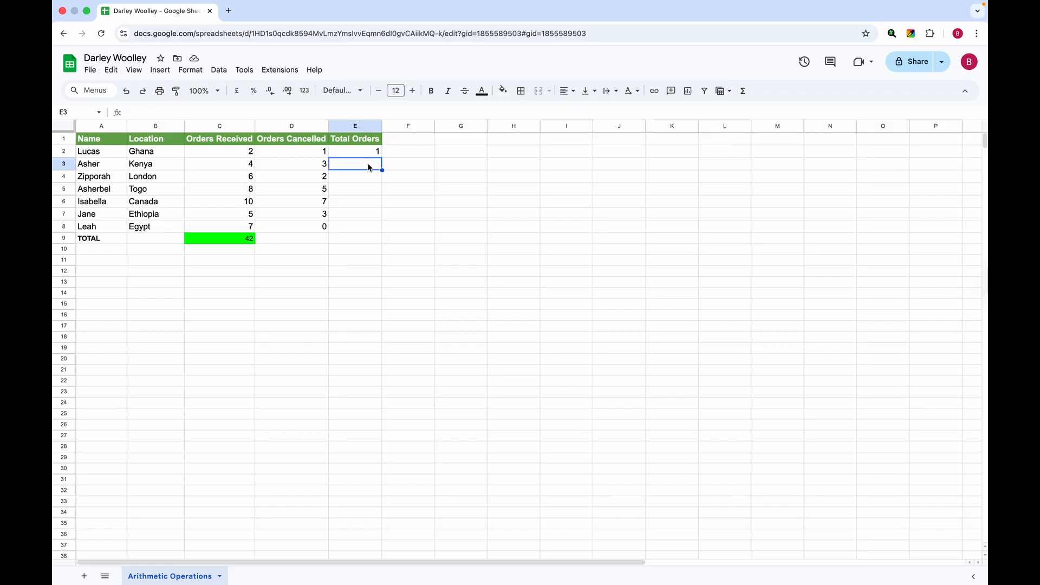
{"action": "left_click", "coordinate": [358, 154]}
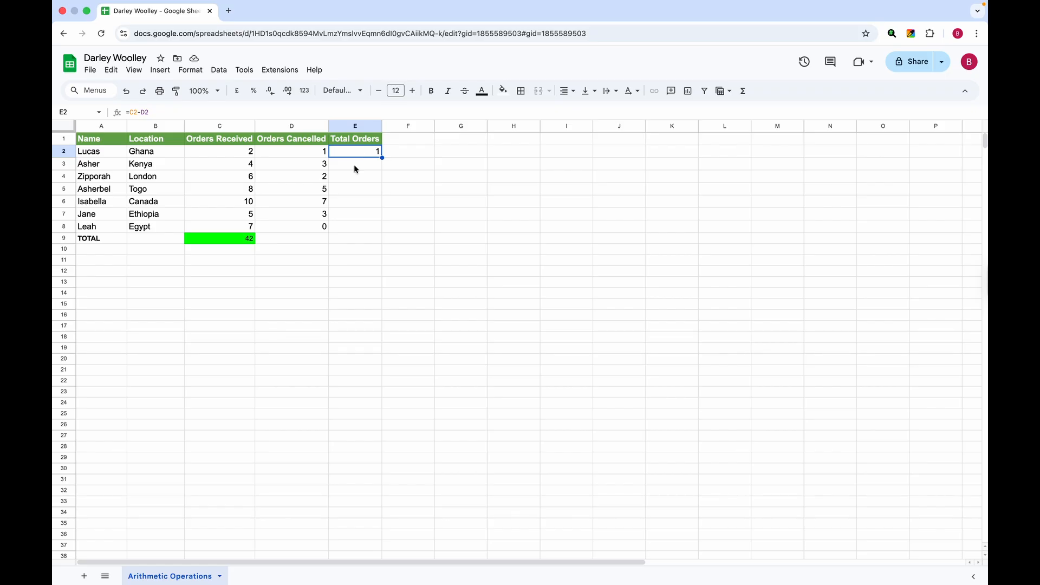
{"action": "double_click", "coordinate": [382, 157]}
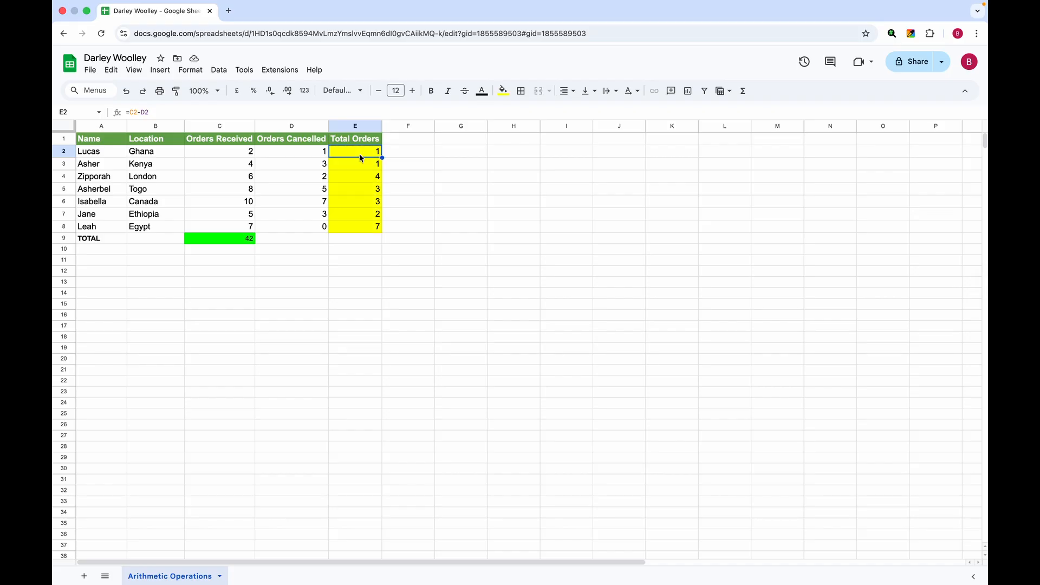
Fill the empty range F2:F8 beside Total Orders with cyan
{"action": "left_click", "coordinate": [409, 154]}
{"action": "left_click_drag", "start_coordinate": [410, 157], "coordinate": [410, 226]}
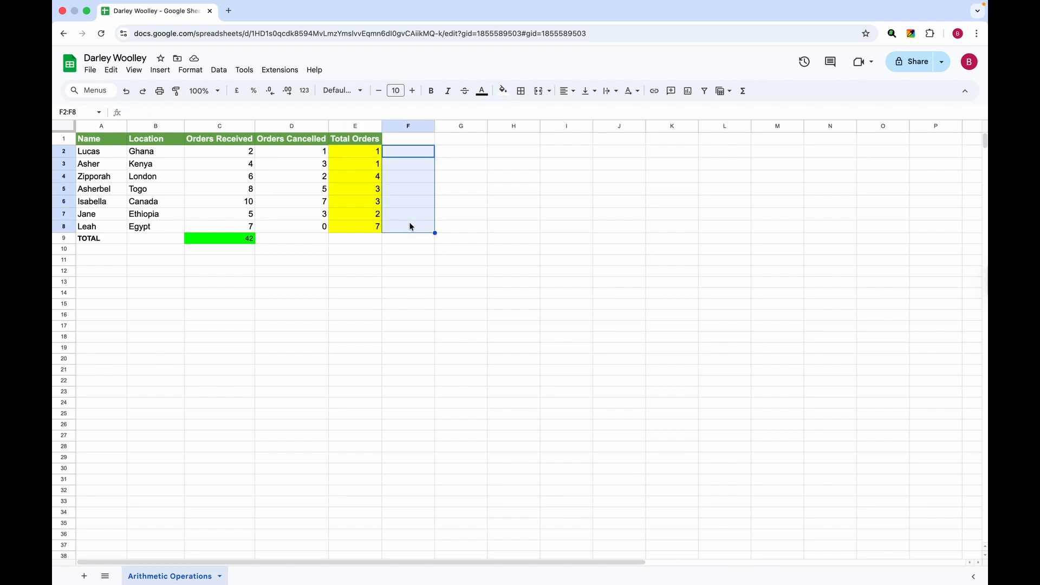
{"action": "left_click", "coordinate": [503, 91]}
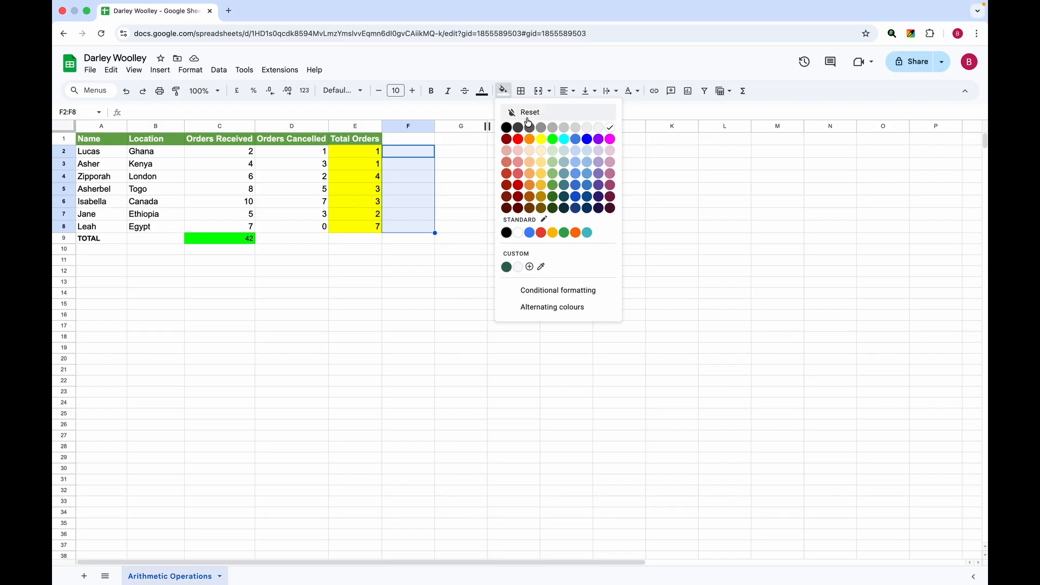
{"action": "left_click", "coordinate": [542, 178]}
Enter the header Orders Doubled in F1
{"action": "left_click", "coordinate": [403, 138]}
{"action": "type", "text": "O"}
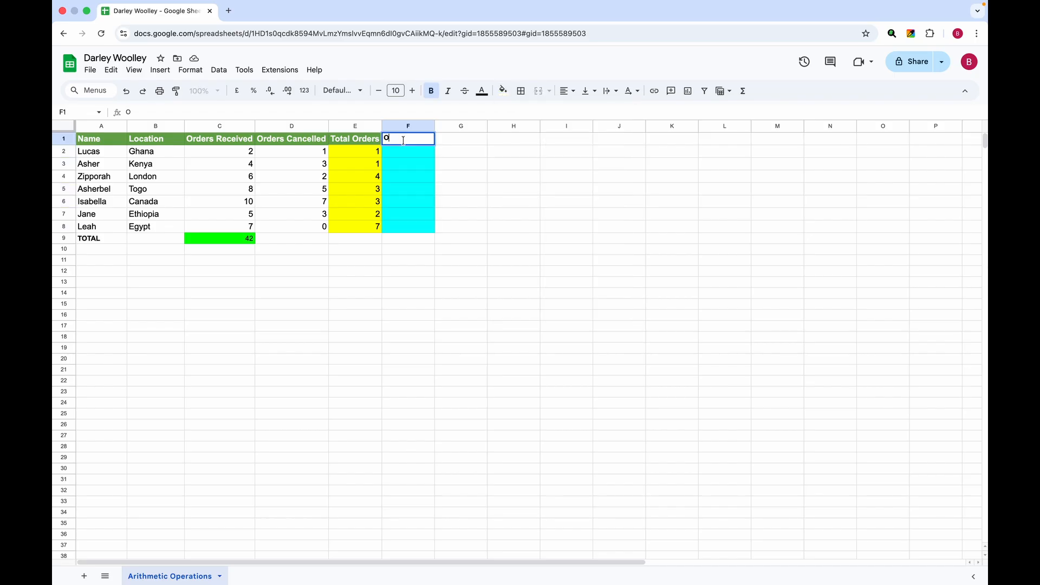
{"action": "type", "text": "rders Doubled"}
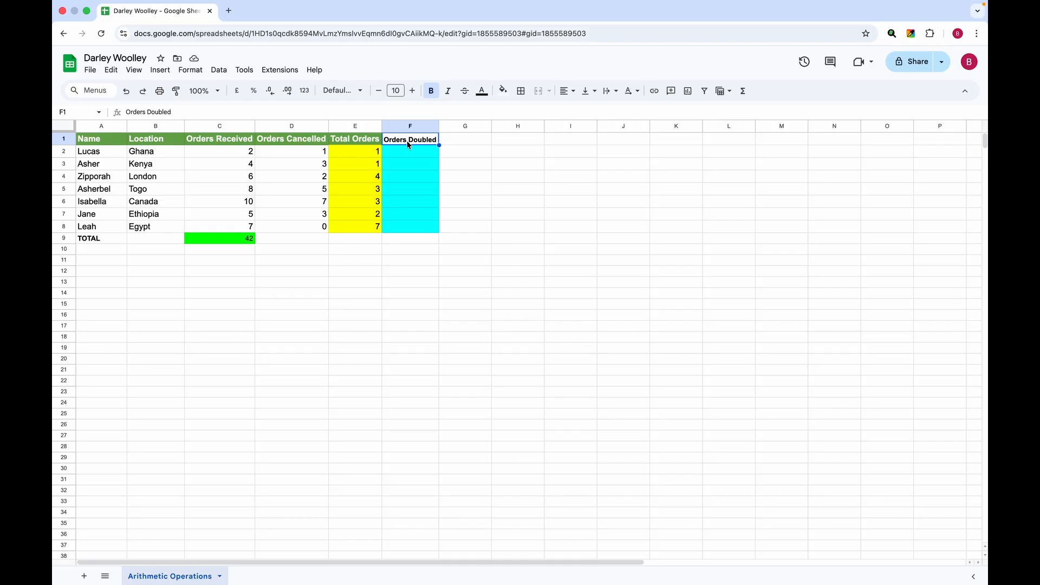
{"action": "left_click", "coordinate": [313, 140]}
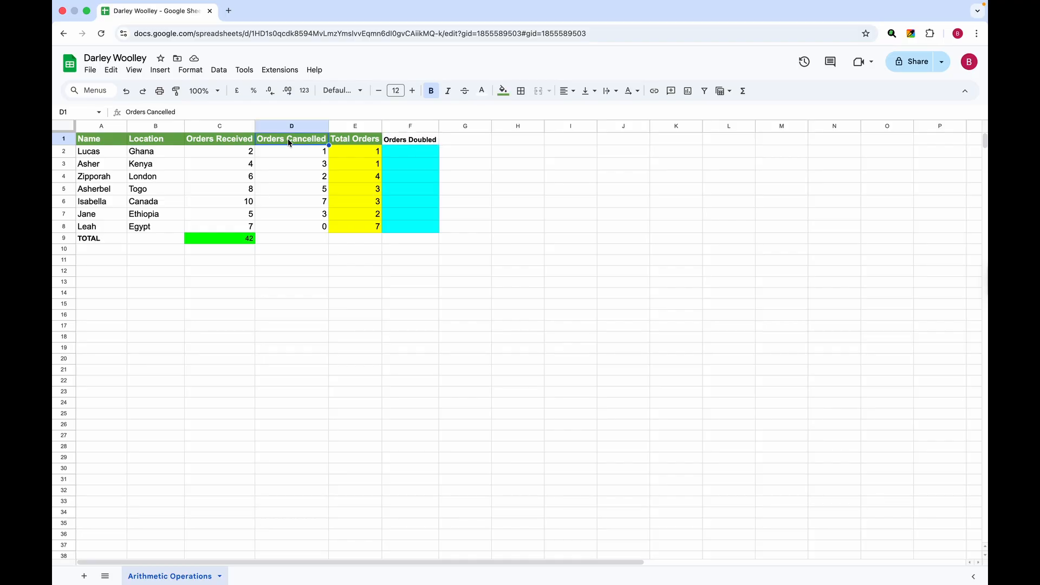
{"action": "left_click", "coordinate": [234, 142]}
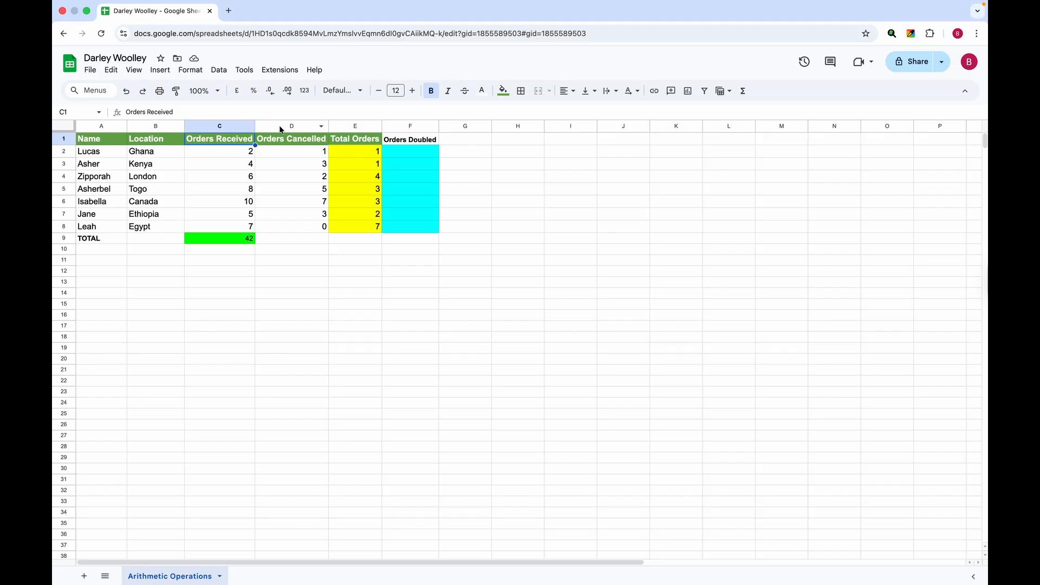
{"action": "left_click", "coordinate": [290, 139]}
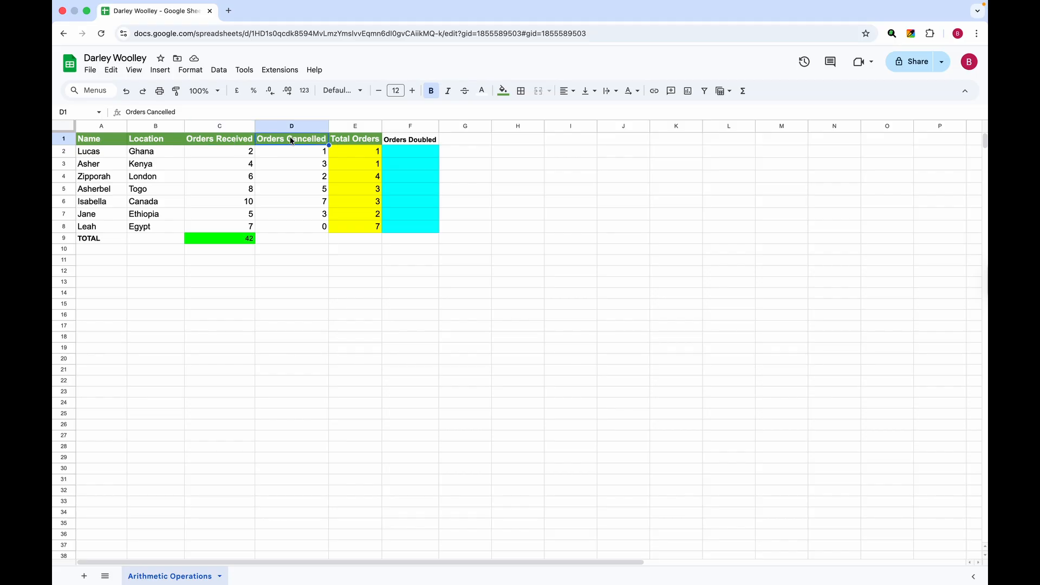
Copy the green header formatting from Orders Cancelled to the Orders Doubled header in F1 and fit column F to its text
{"action": "left_click", "coordinate": [179, 95]}
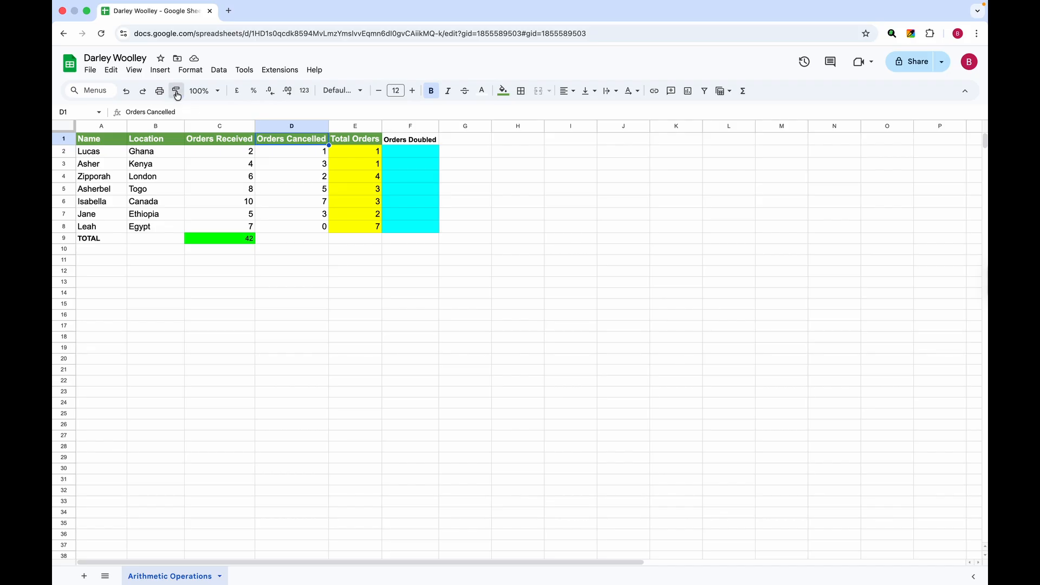
{"action": "left_click", "coordinate": [415, 140]}
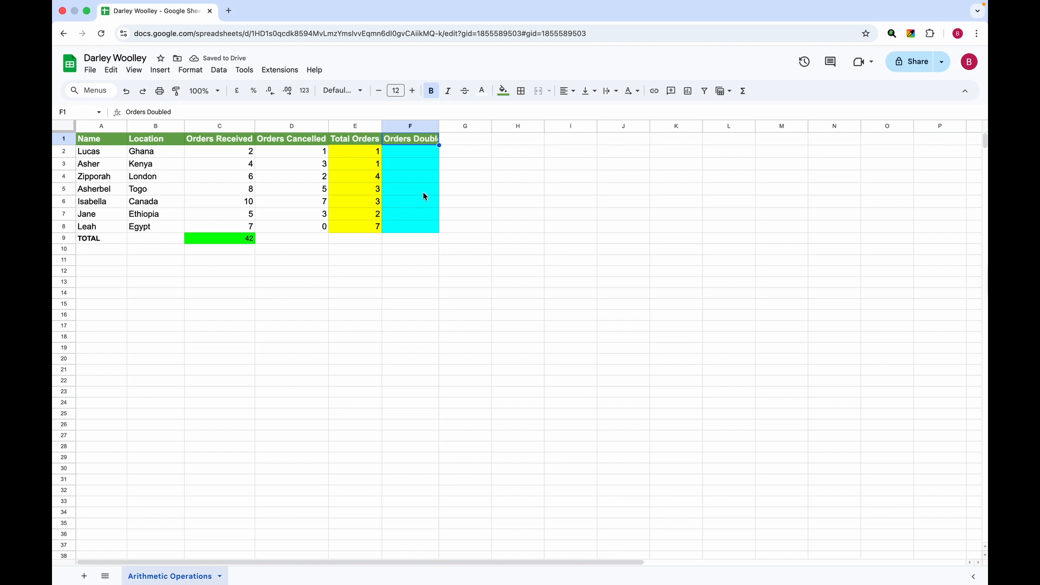
{"action": "left_click", "coordinate": [423, 190]}
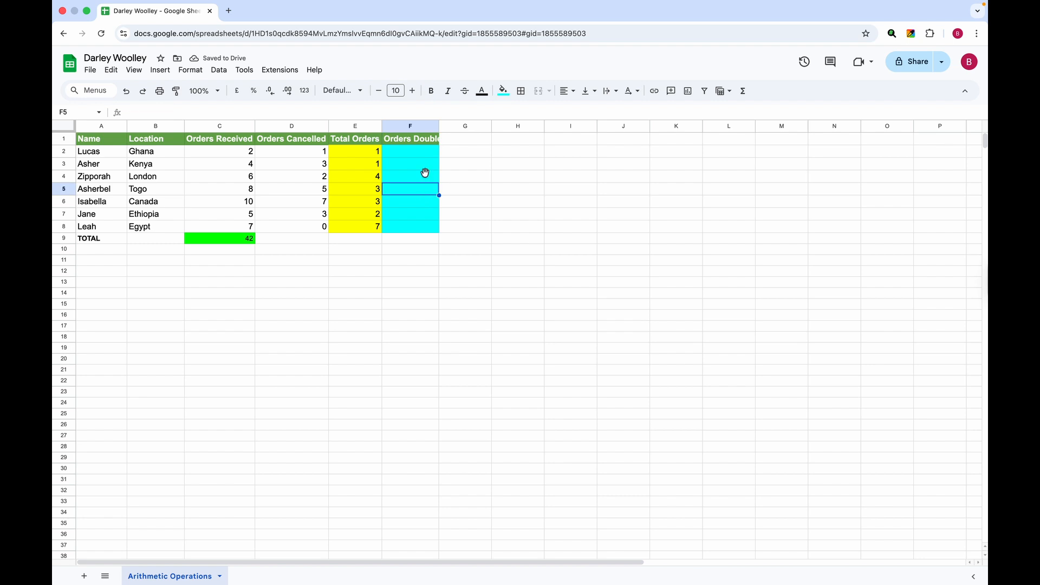
{"action": "double_click", "coordinate": [438, 127]}
Enter the formula =E2*2 in F2 to double the first row's total orders
{"action": "left_click", "coordinate": [406, 153]}
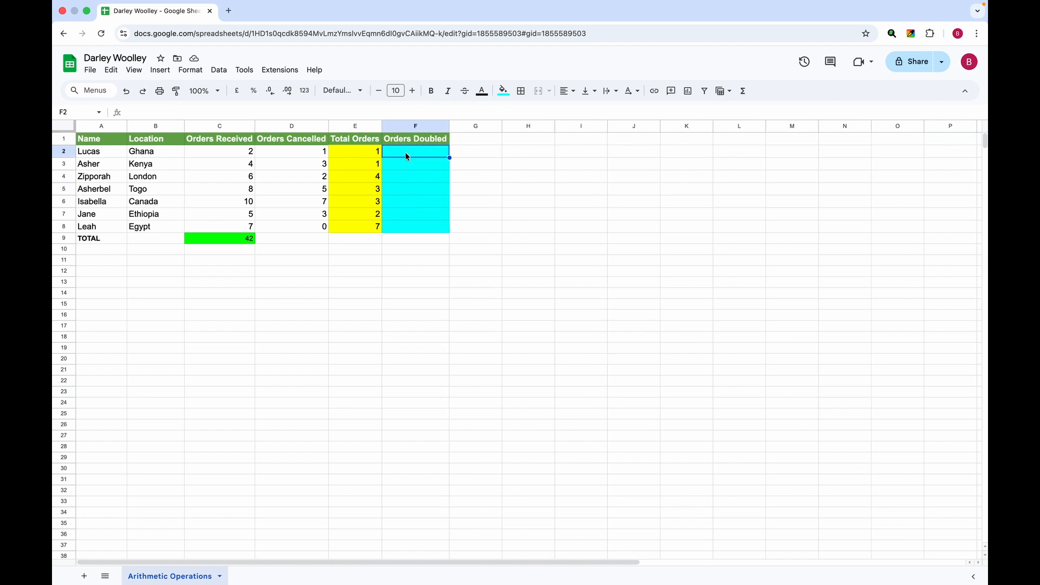
{"action": "left_click", "coordinate": [367, 152]}
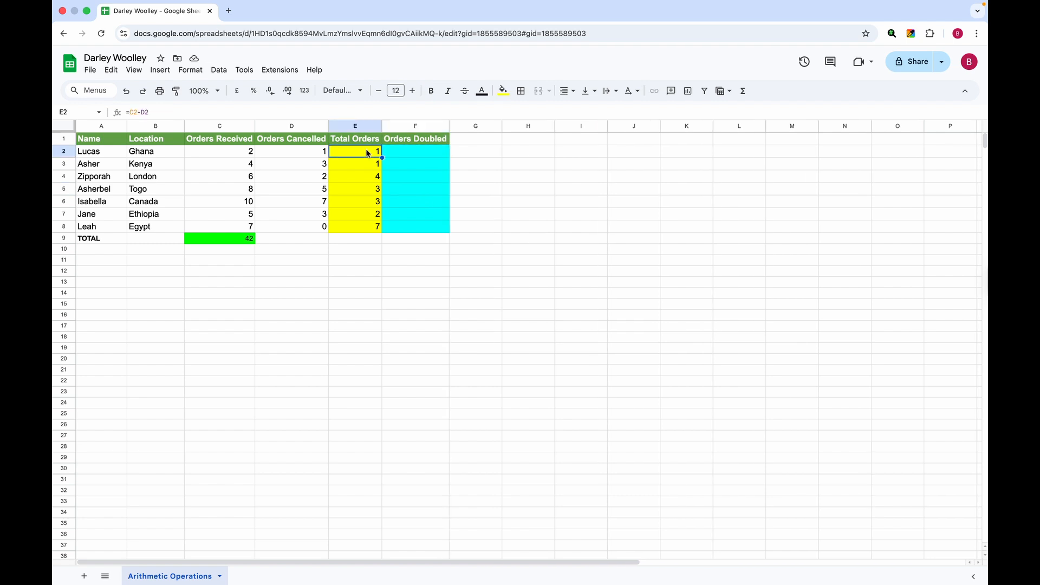
{"action": "left_click", "coordinate": [398, 153]}
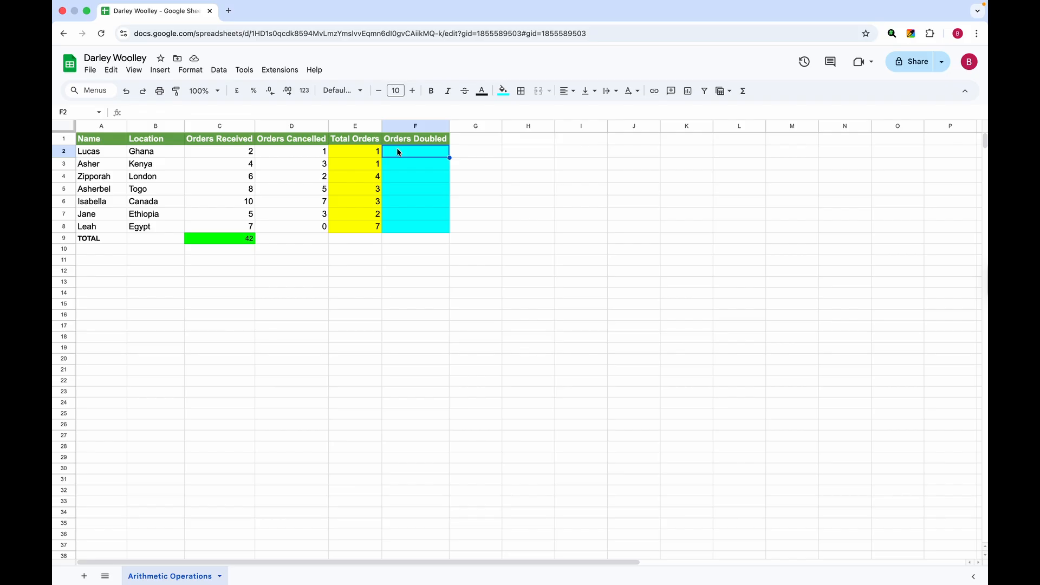
{"action": "type", "text": "="}
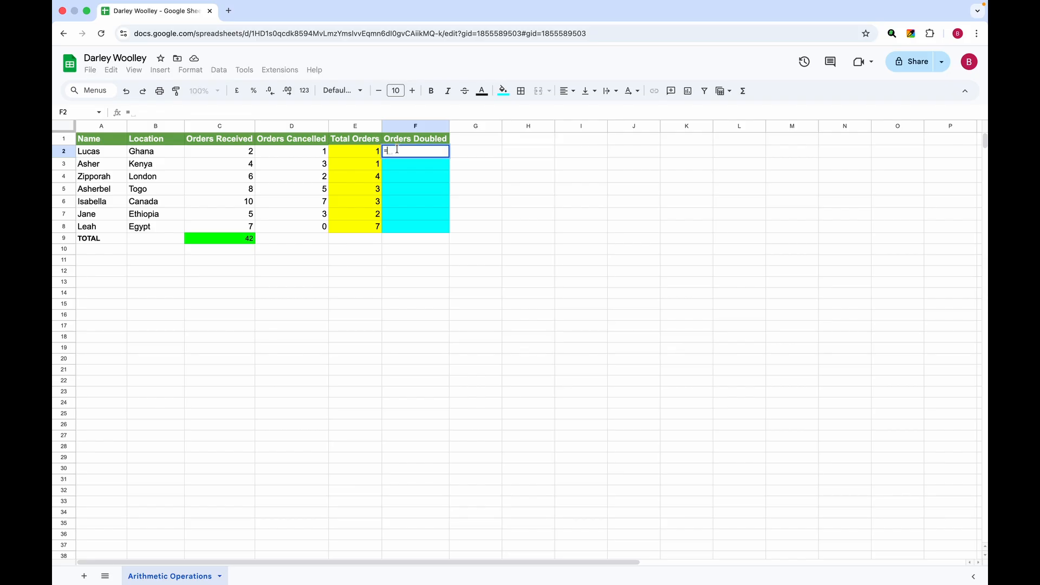
{"action": "left_click", "coordinate": [365, 152]}
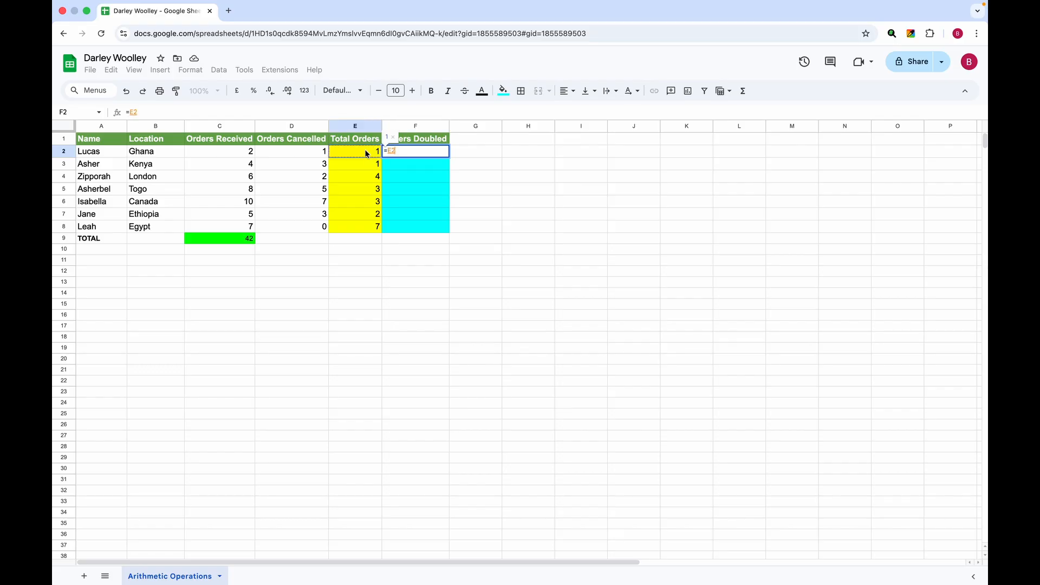
{"action": "type", "text": "*"}
{"action": "type", "text": "2"}
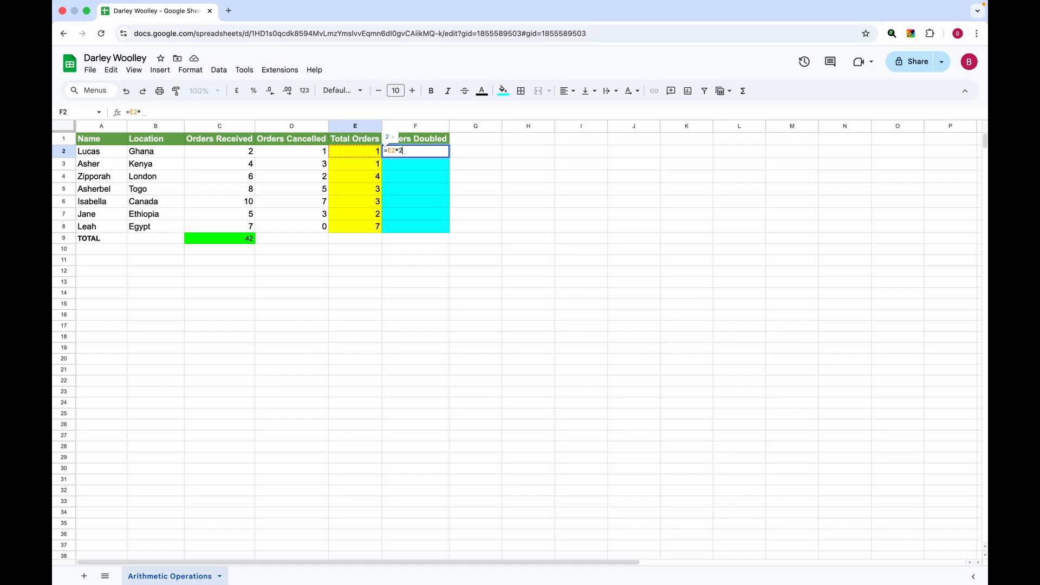
{"action": "key", "text": "Return"}
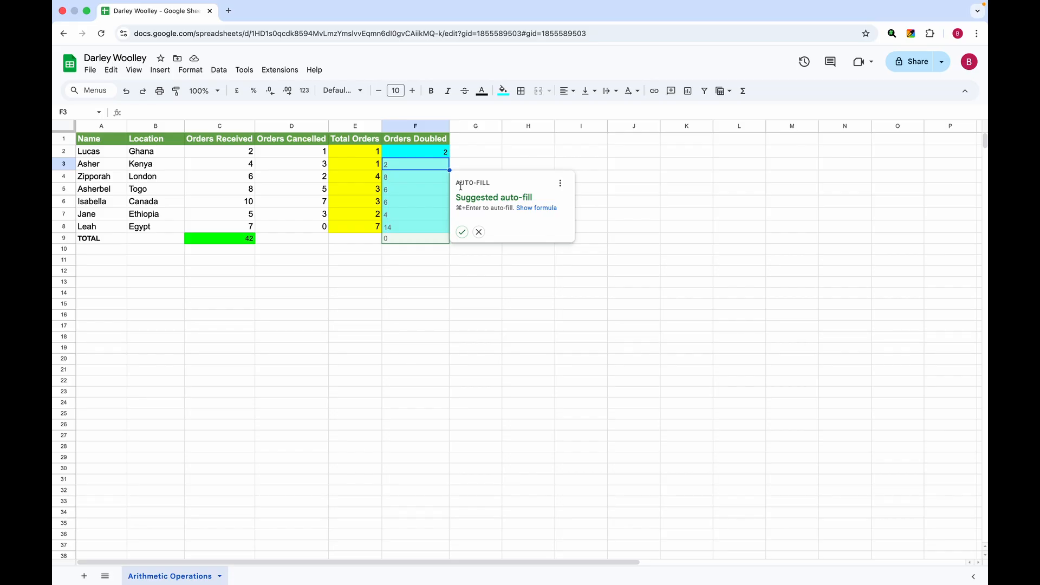
Dismiss the auto-fill suggestion and fill the F2 formula down through F8
{"action": "left_click", "coordinate": [479, 233]}
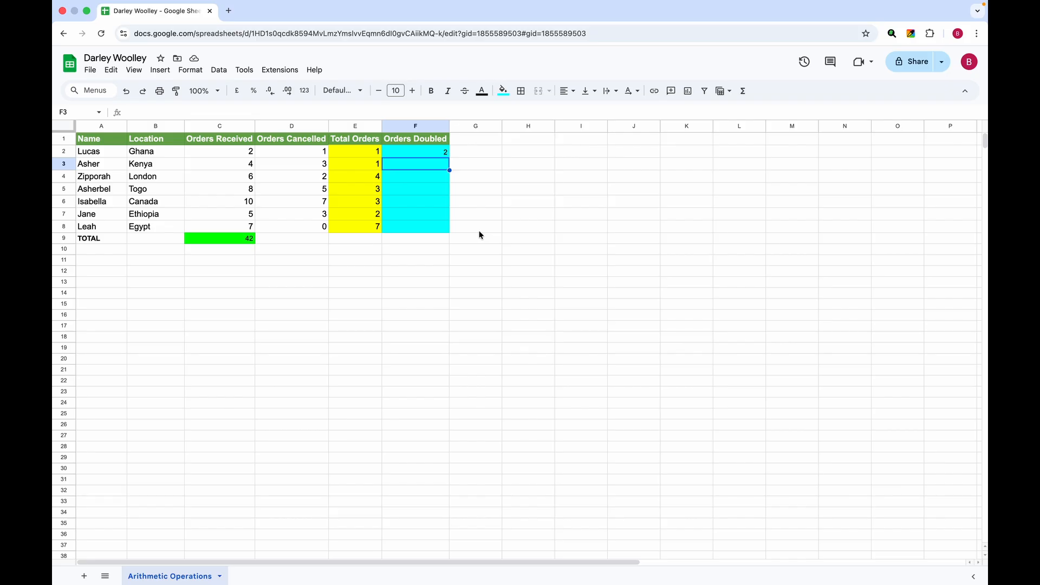
{"action": "left_click", "coordinate": [421, 153]}
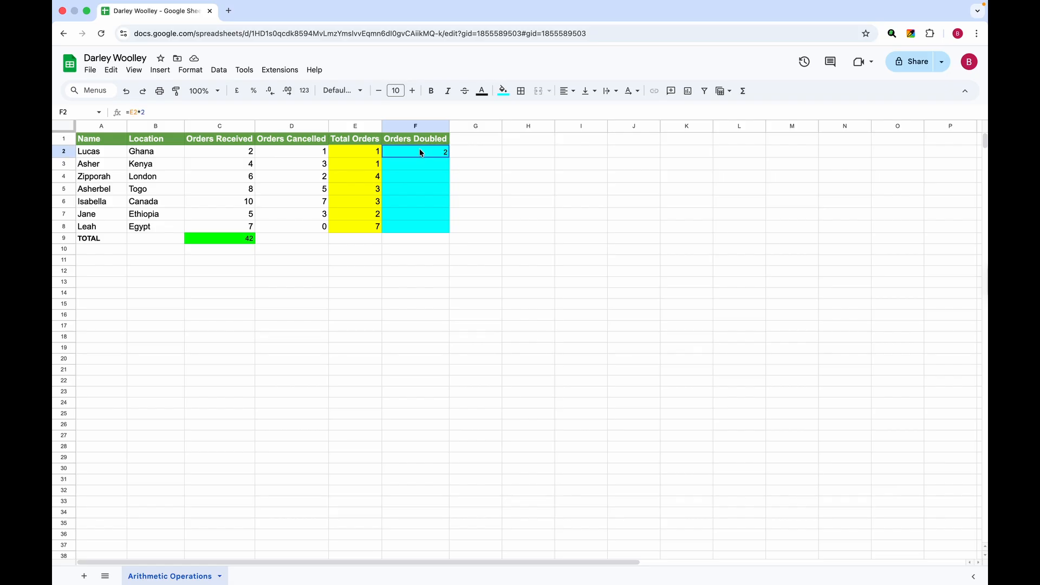
{"action": "double_click", "coordinate": [450, 158]}
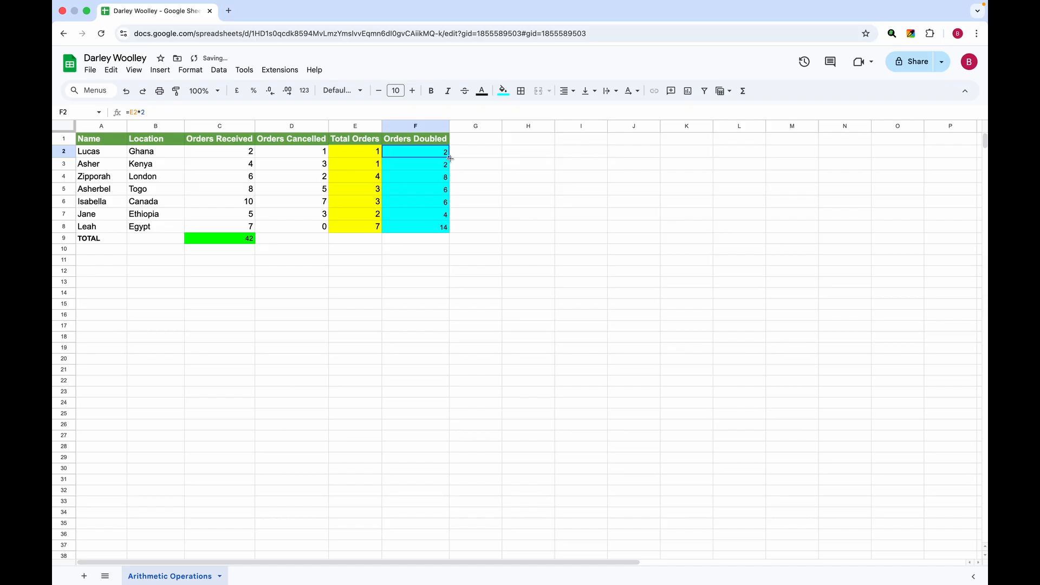